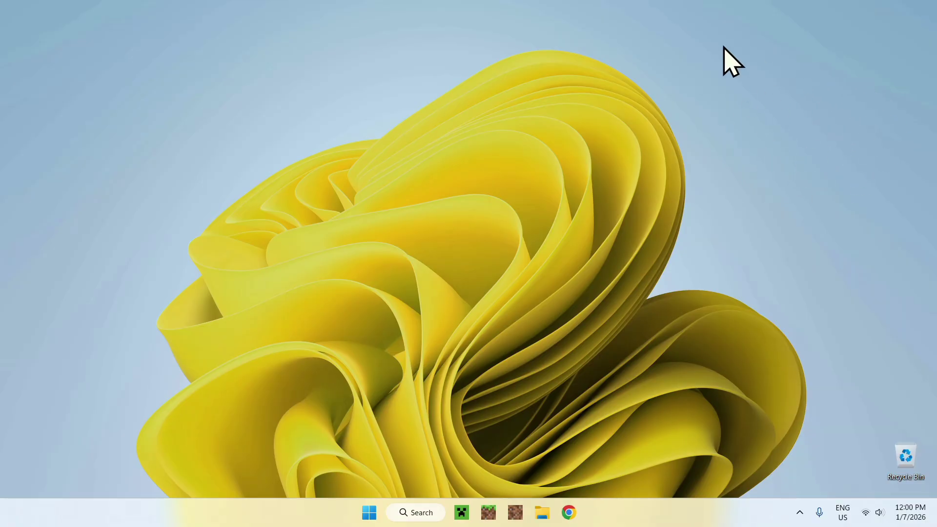
Switch to Chrome, search Google for MultiMC, and open the multimc.org website
left_click(568, 509)
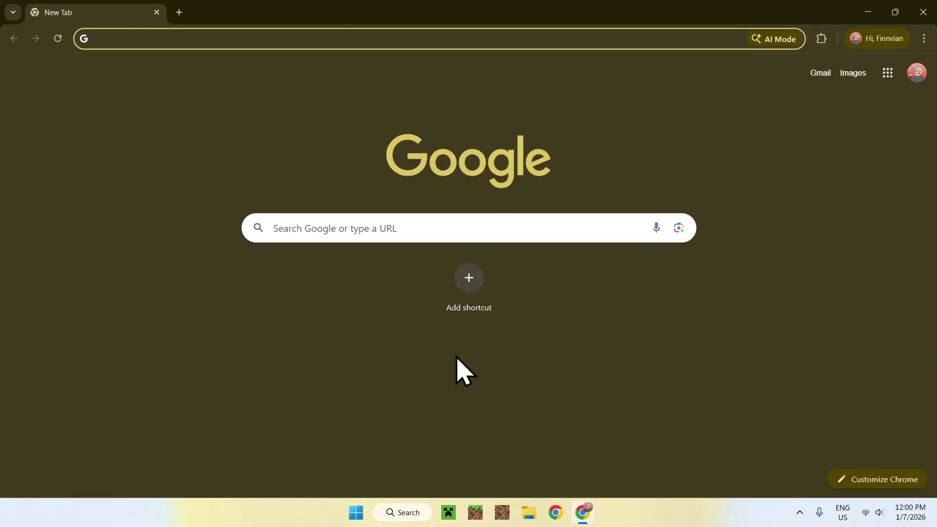
left_click(513, 228)
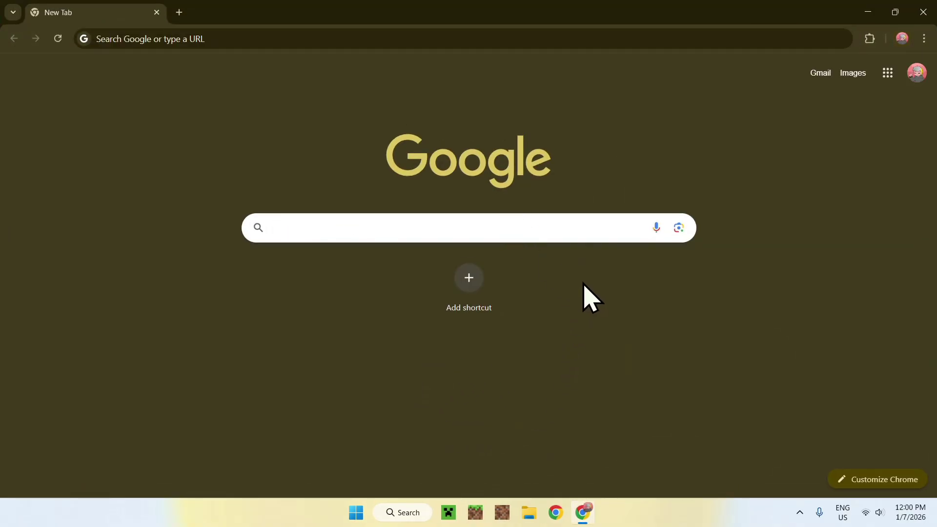
type("MultiMC")
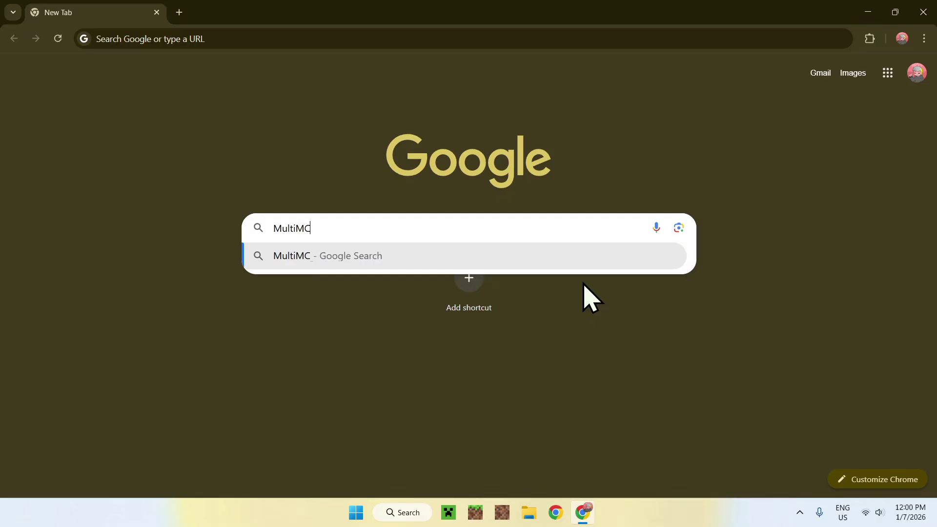
key("Return")
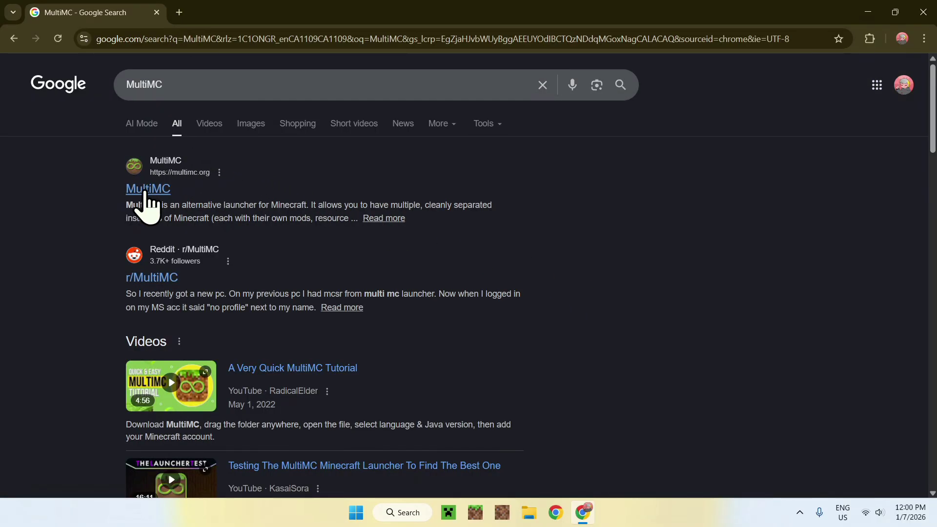
left_click(148, 192)
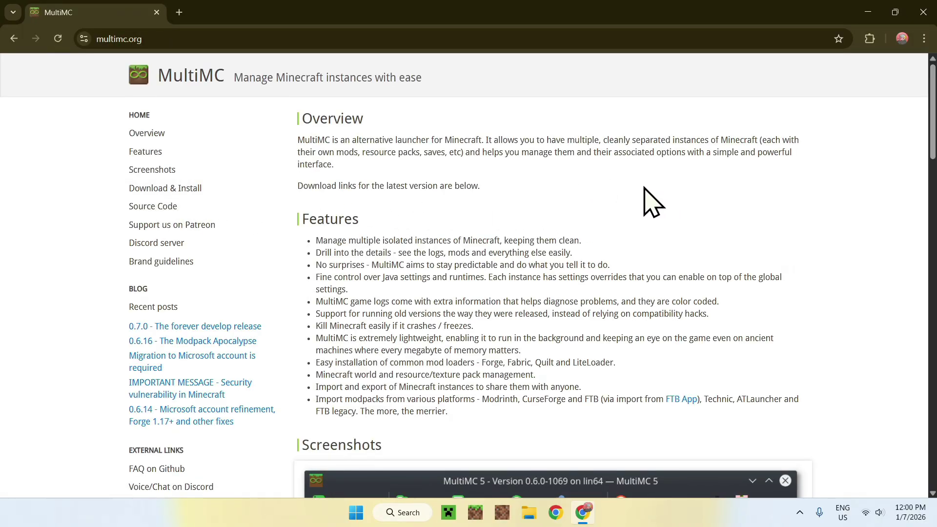
Download the Windows (32/64-bit) version of MultiMC and close the browser
scroll(830, 203, "down", 9)
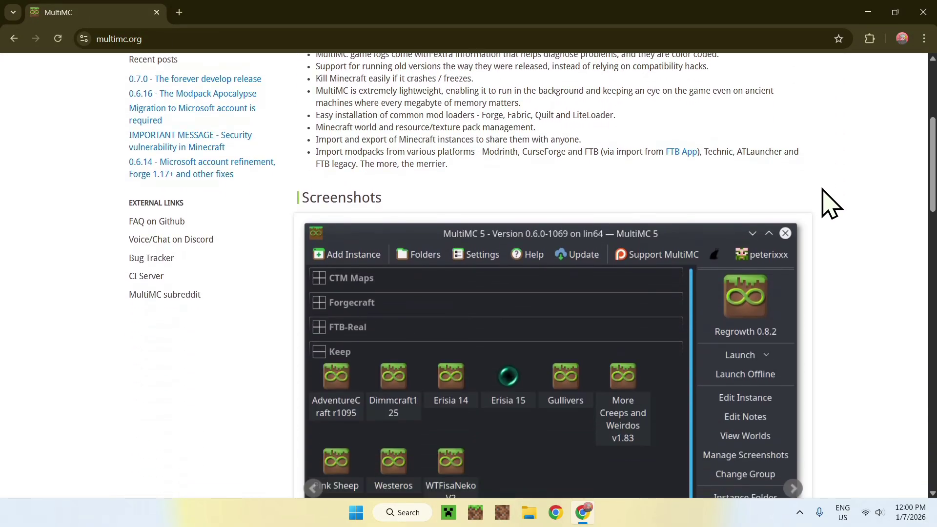
scroll(829, 203, "down", 10)
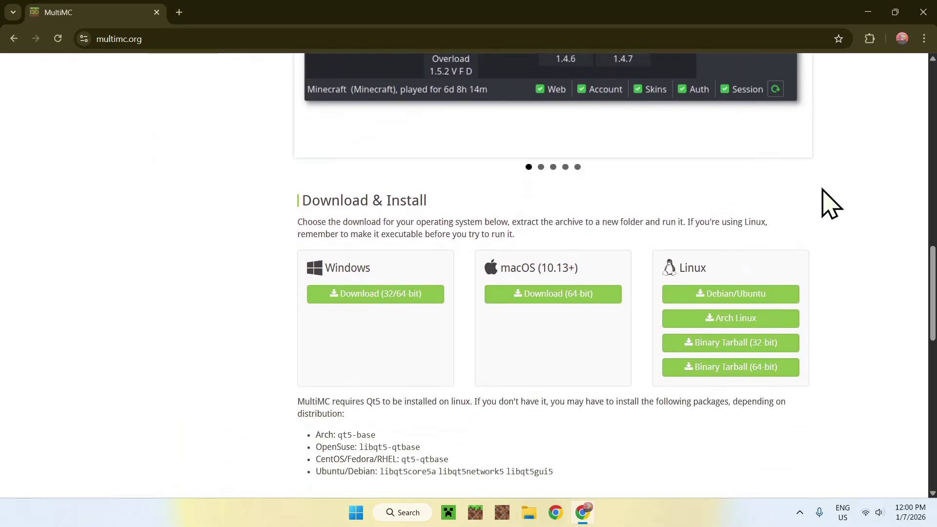
scroll(829, 203, "down", 1)
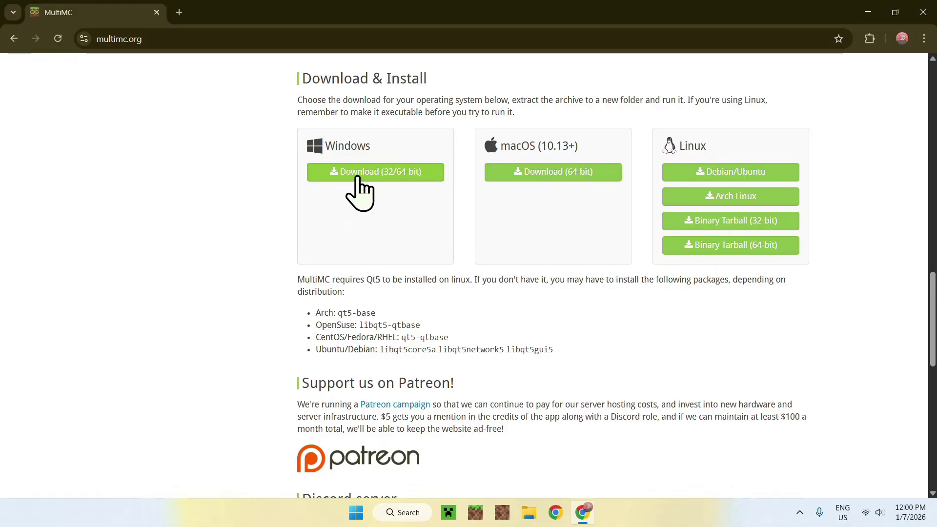
left_click(373, 181)
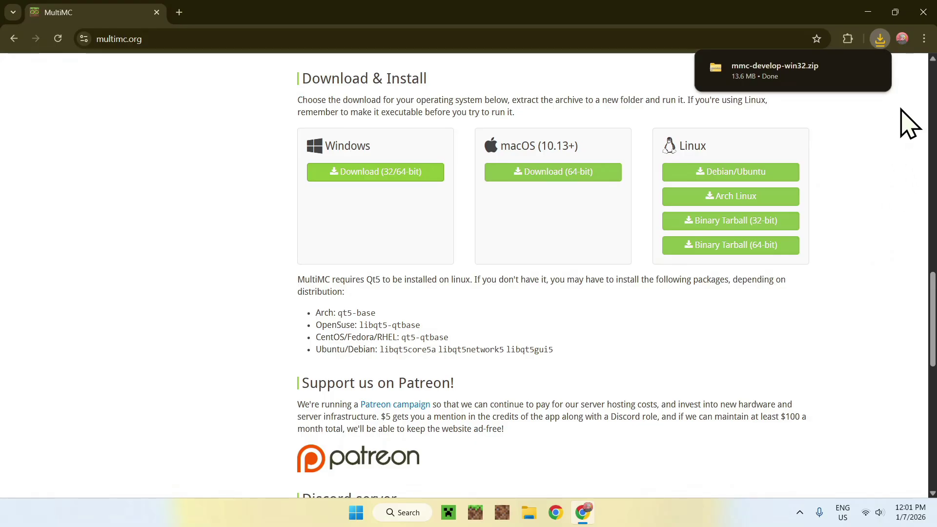
left_click(923, 12)
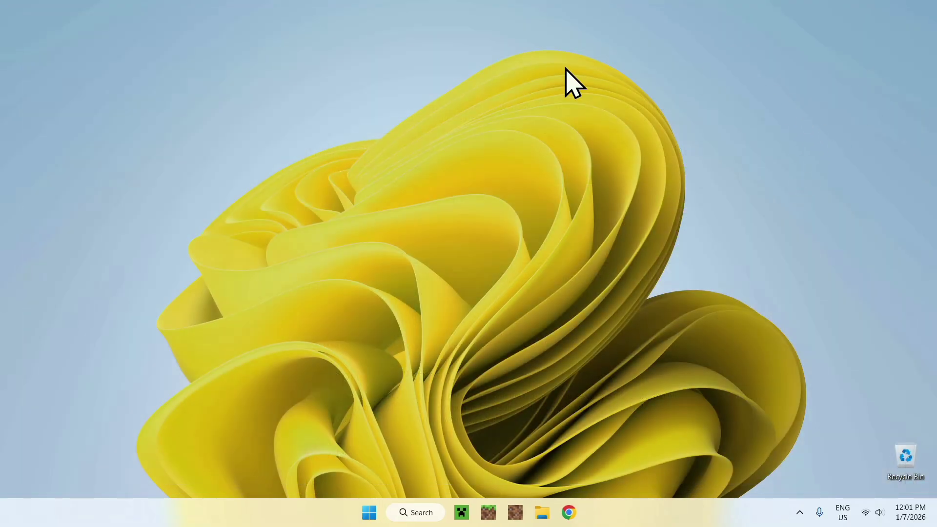
Switch to File Explorer, extract mmc-develop-win32.zip within the Downloads folder, and delete the zip archive
left_click(542, 512)
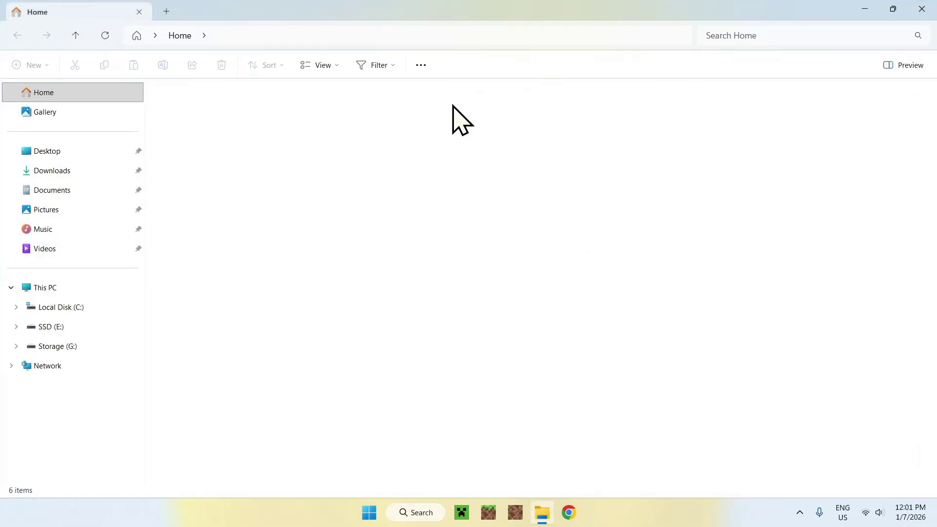
left_click(73, 172)
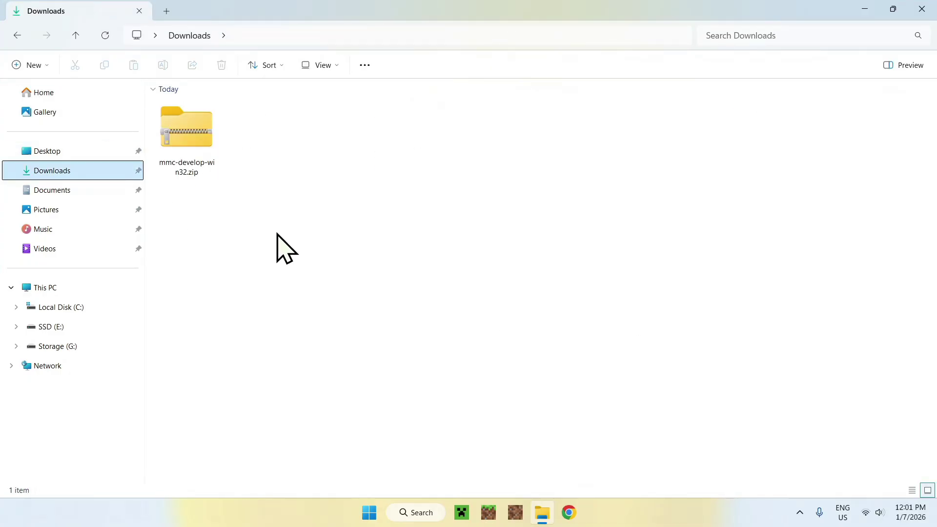
left_click(188, 122)
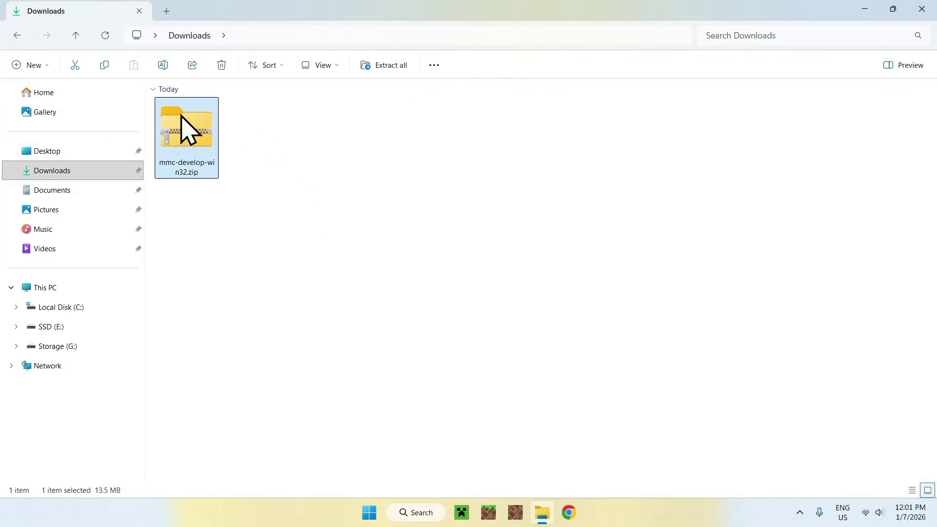
right_click(182, 117)
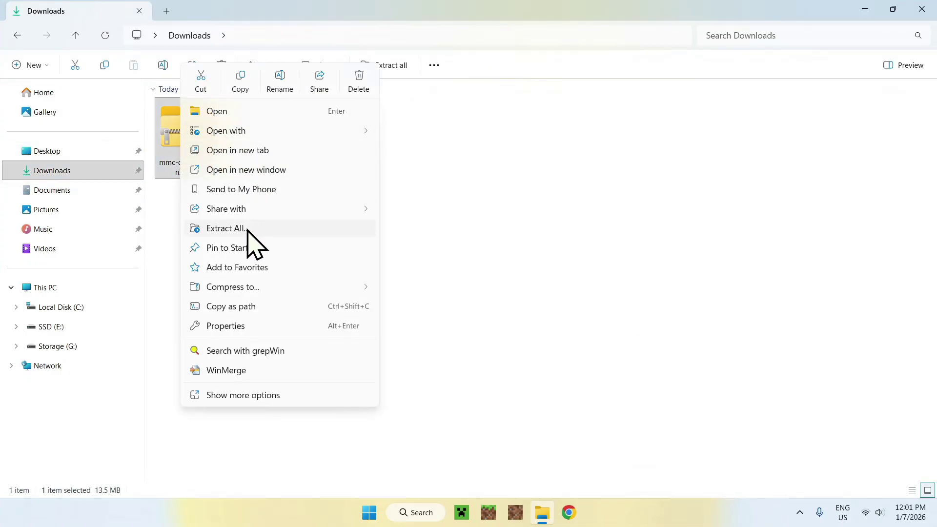
left_click(226, 227)
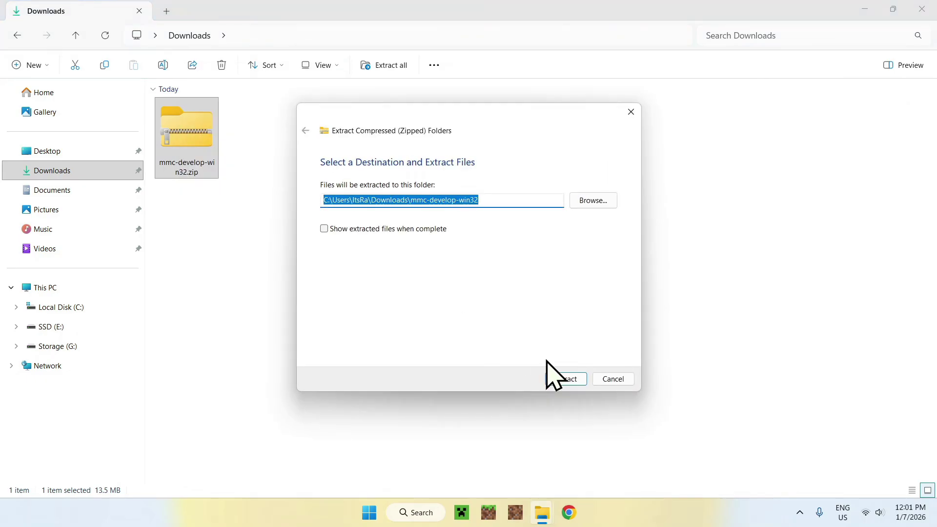
left_click(569, 380)
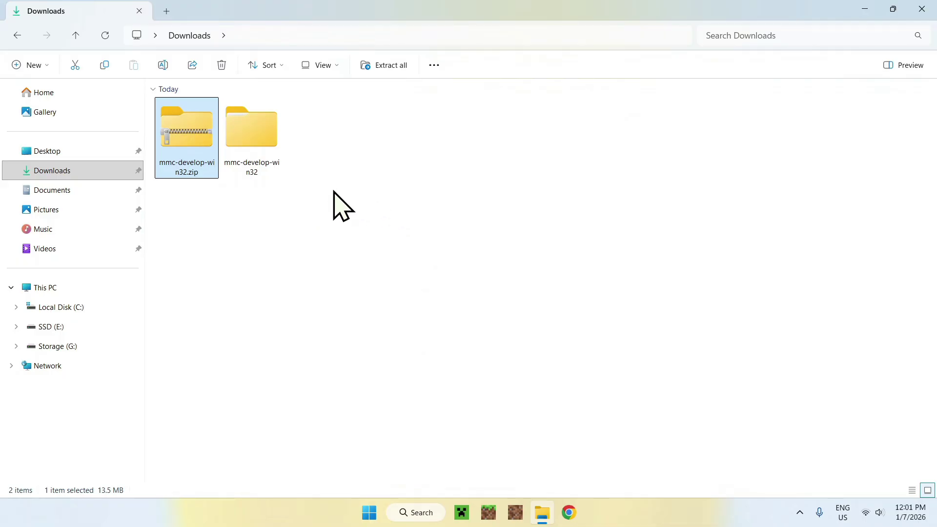
left_click(219, 67)
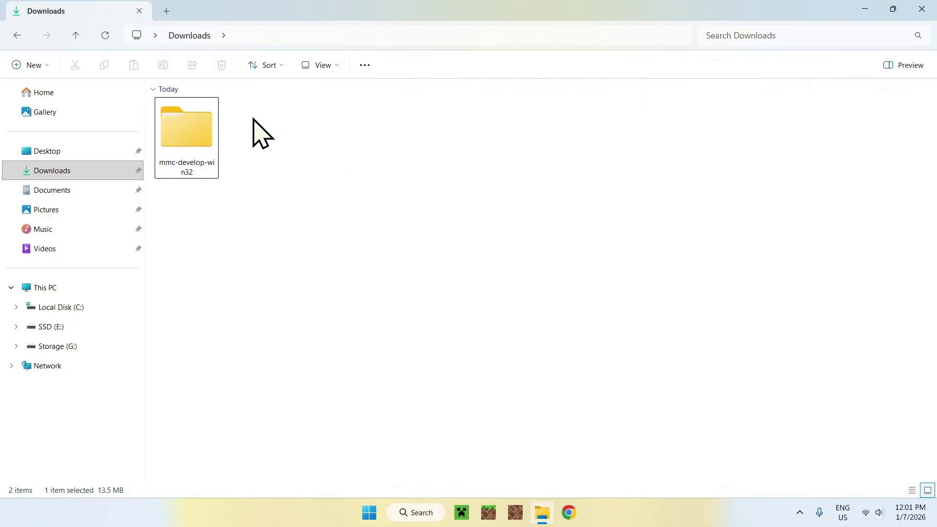
Copy the MultiMC folder out of the extracted mmc-develop-win32 folder into Downloads
double_click(195, 141)
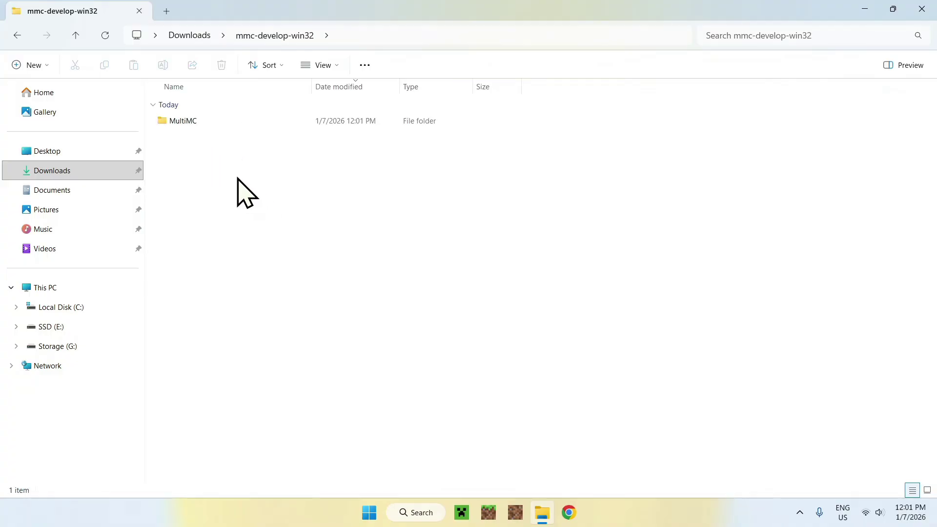
left_click(204, 122)
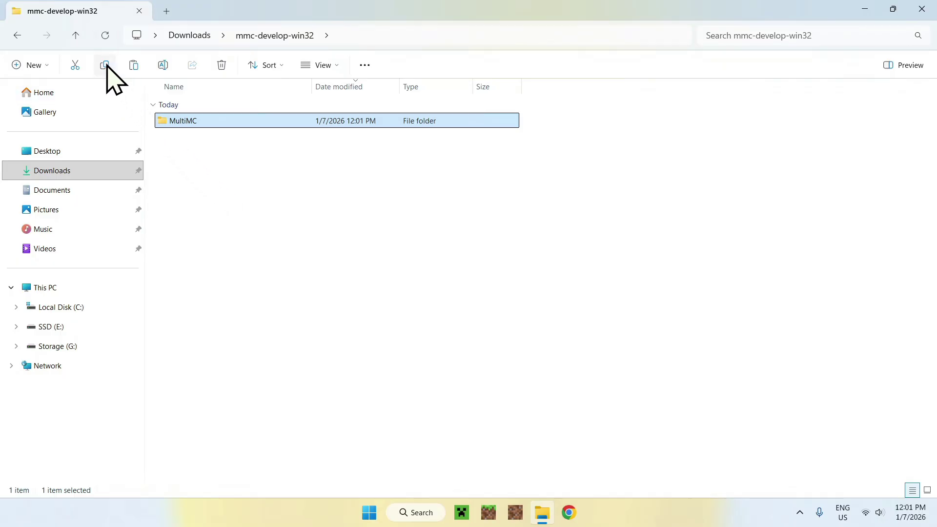
left_click(87, 173)
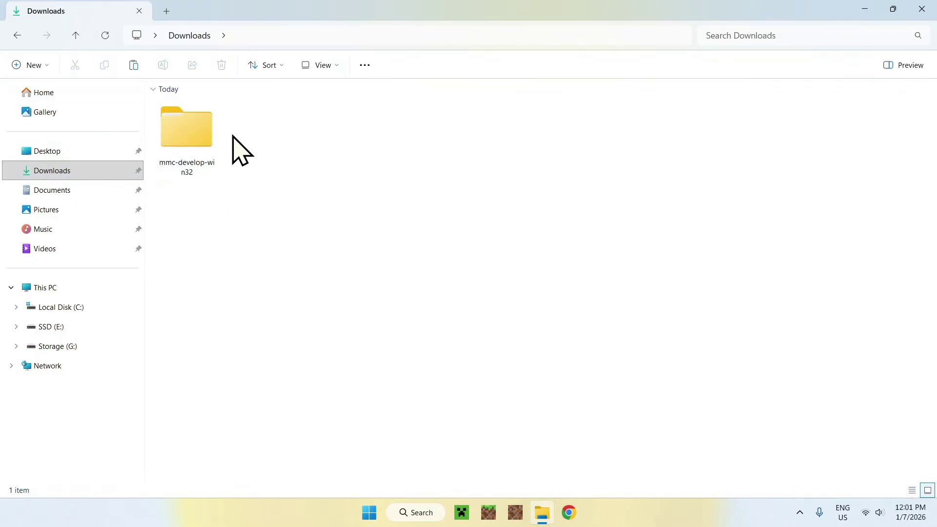
left_click(134, 65)
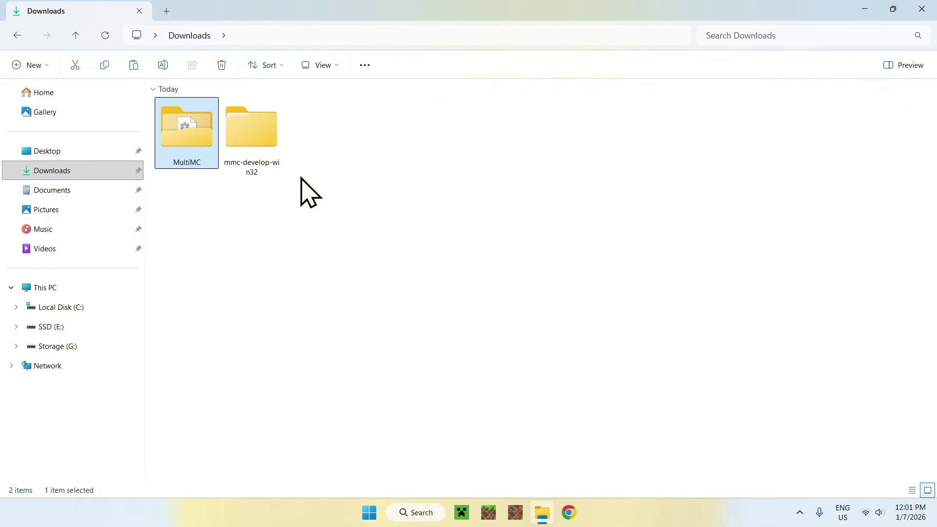
Delete the leftover mmc-develop-win32 folder from Downloads
left_click(319, 178)
left_click(271, 130)
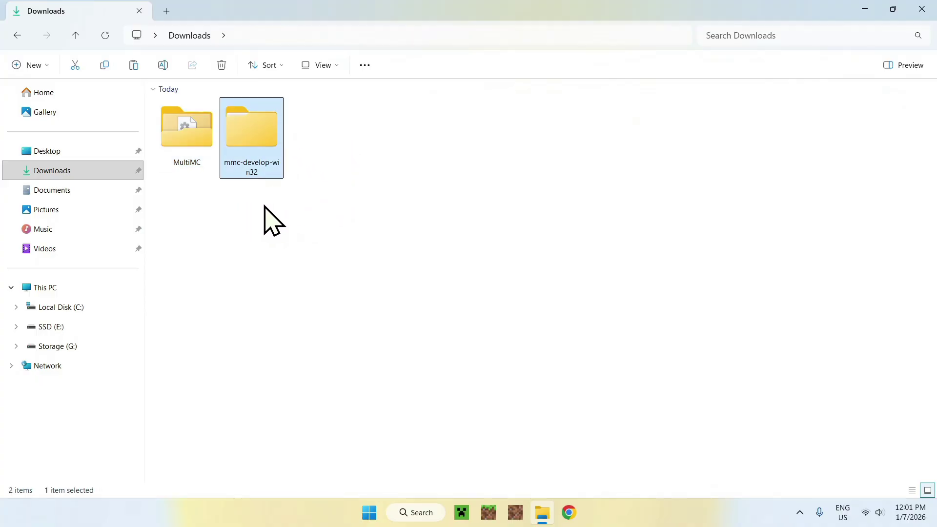
left_click(221, 66)
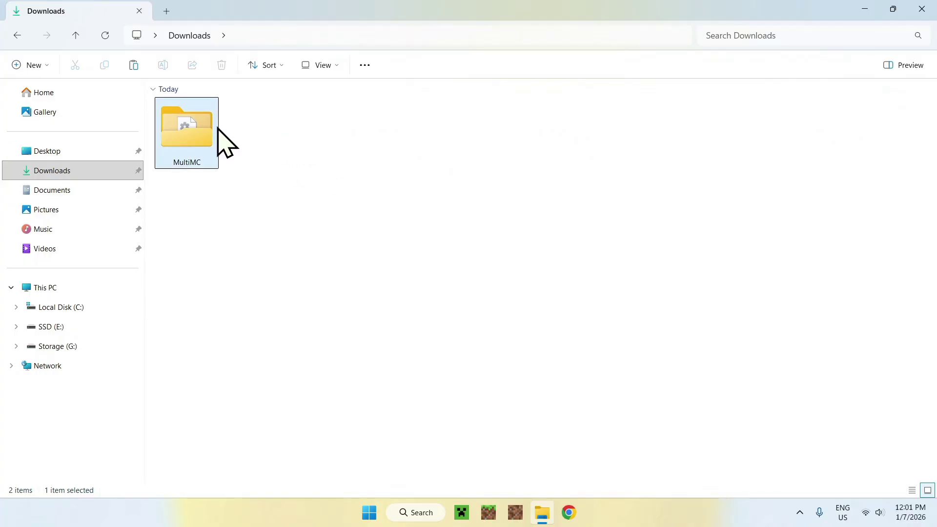
Launch MultiMC.exe from the MultiMC folder in Downloads
double_click(186, 132)
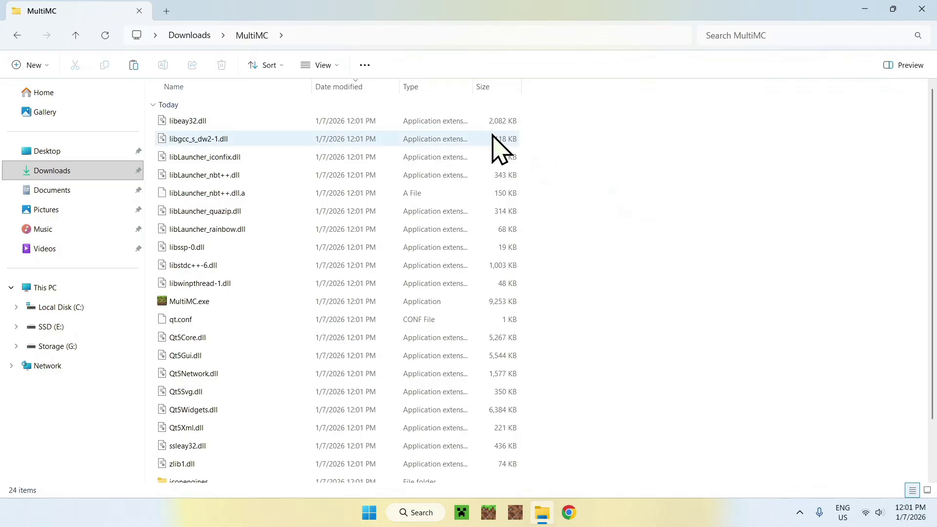
left_click(225, 304)
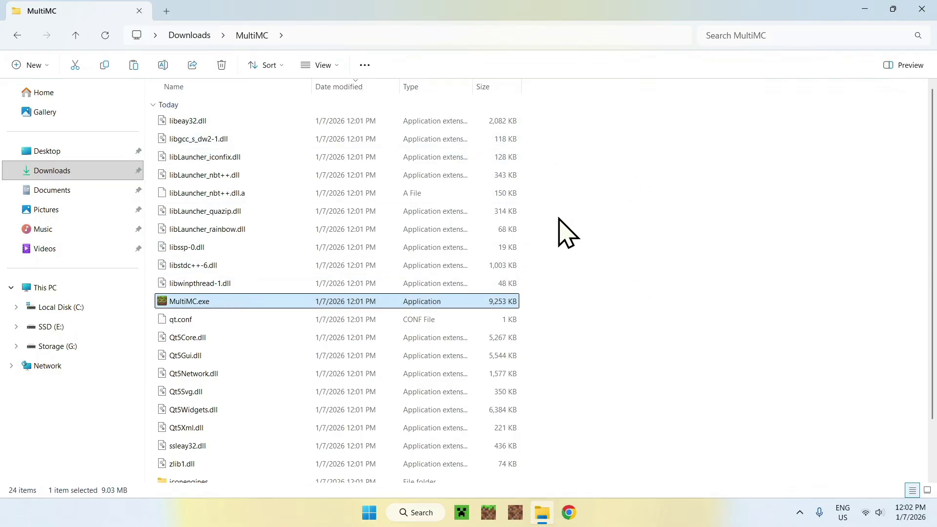
double_click(215, 303)
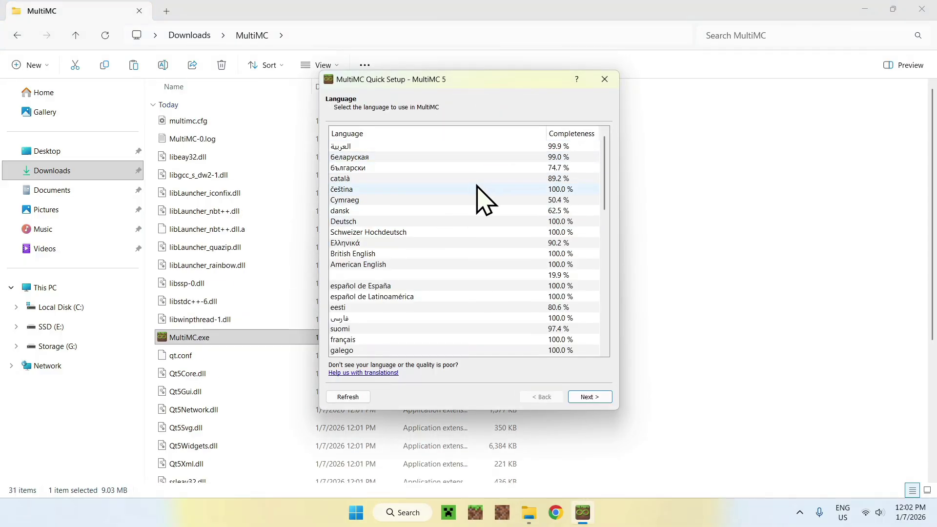
Complete the MultiMC Quick Setup with American English as the language and the preselected Java 21.0.7 with default memory allocation
scroll(451, 258, "down", 2)
scroll(449, 259, "down", 3)
scroll(446, 259, "up", 5)
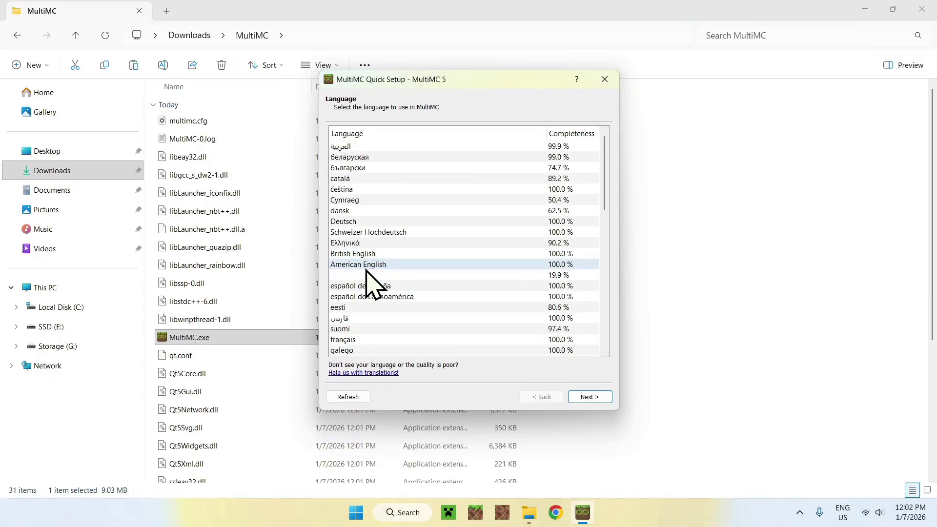
left_click(403, 268)
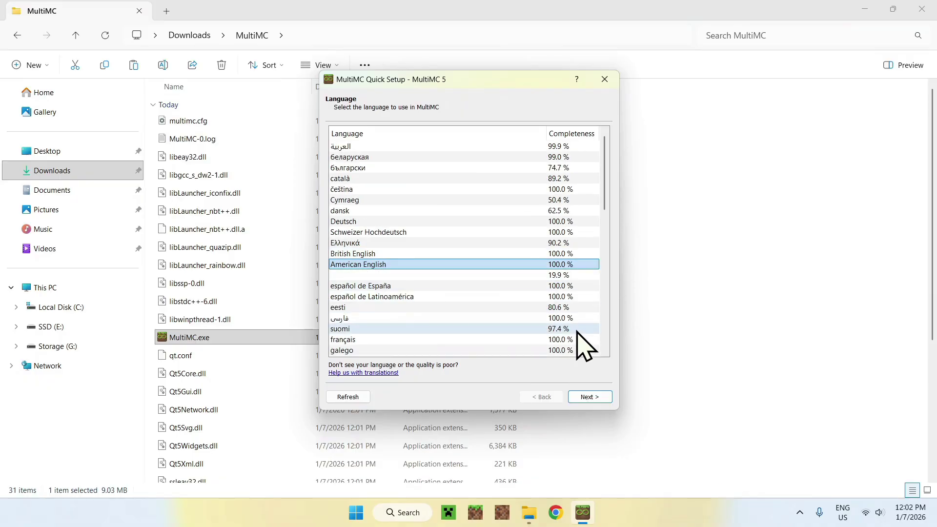
left_click(589, 397)
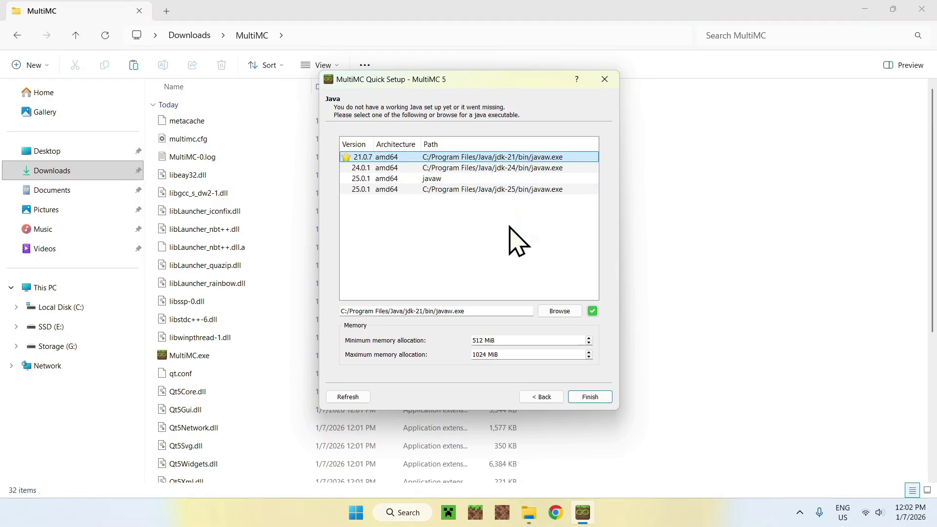
left_click(591, 397)
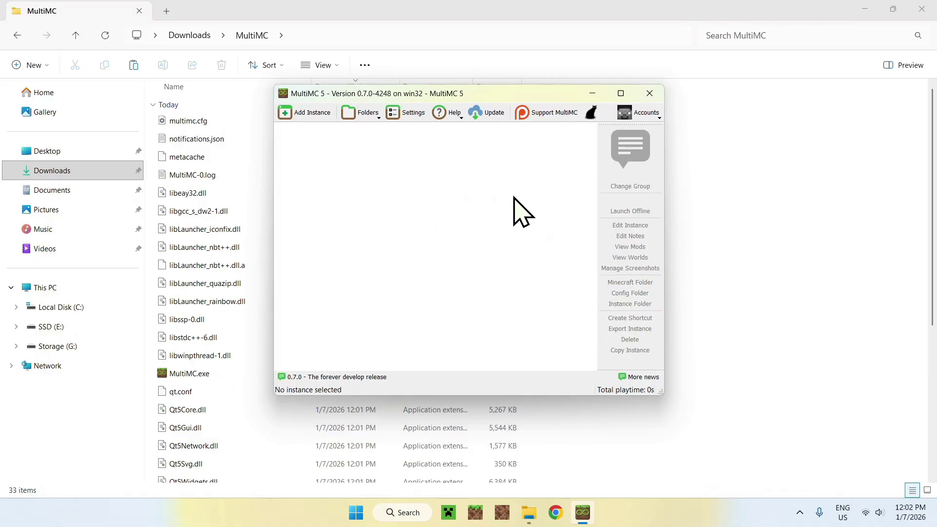
Open MultiMC's account management and copy the Microsoft sign-in link for adding a new account
left_click(632, 113)
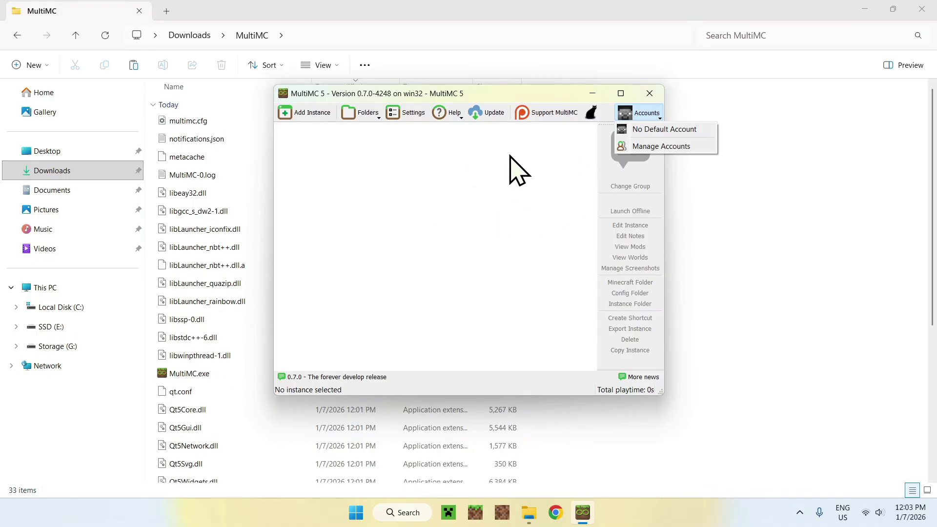
left_click(651, 147)
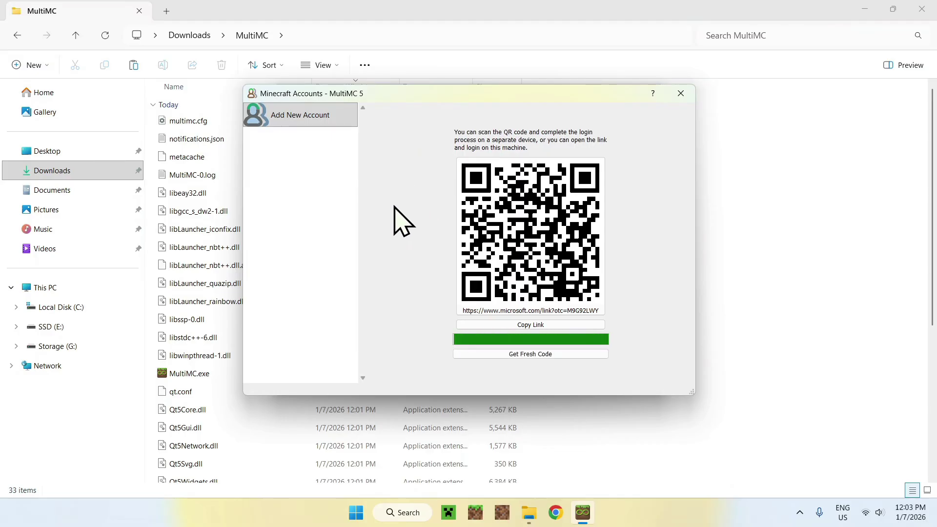
left_click(530, 325)
Open the copied Microsoft sign-in link in Chrome and allow MultiMC access to the account using the prefilled verification code
left_click(555, 513)
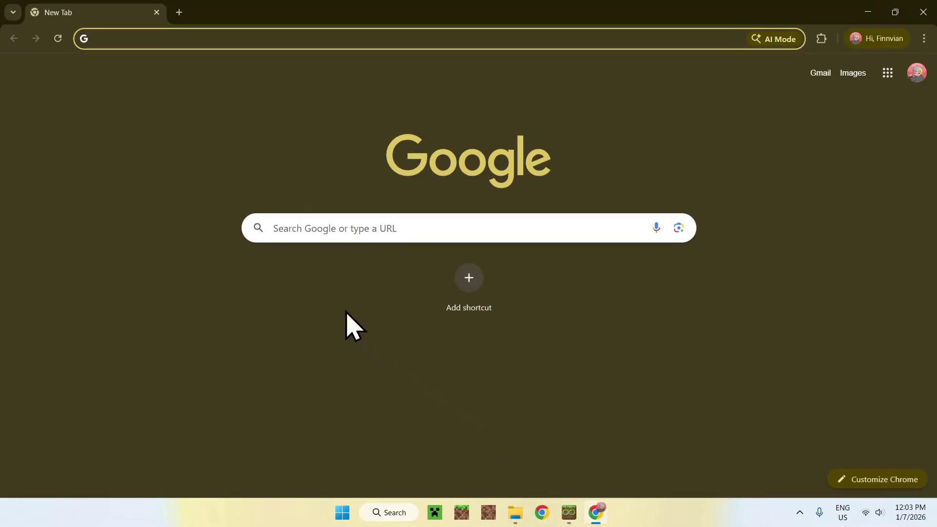
right_click(147, 39)
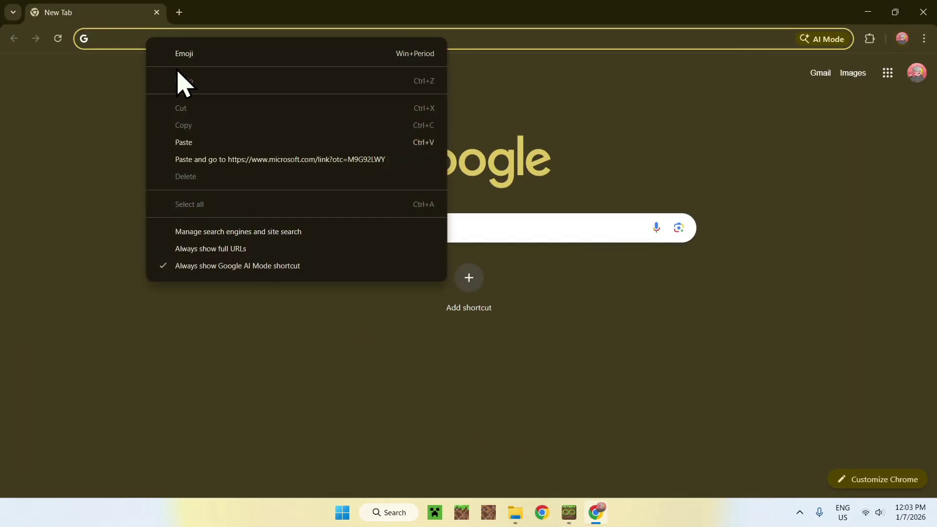
left_click(218, 143)
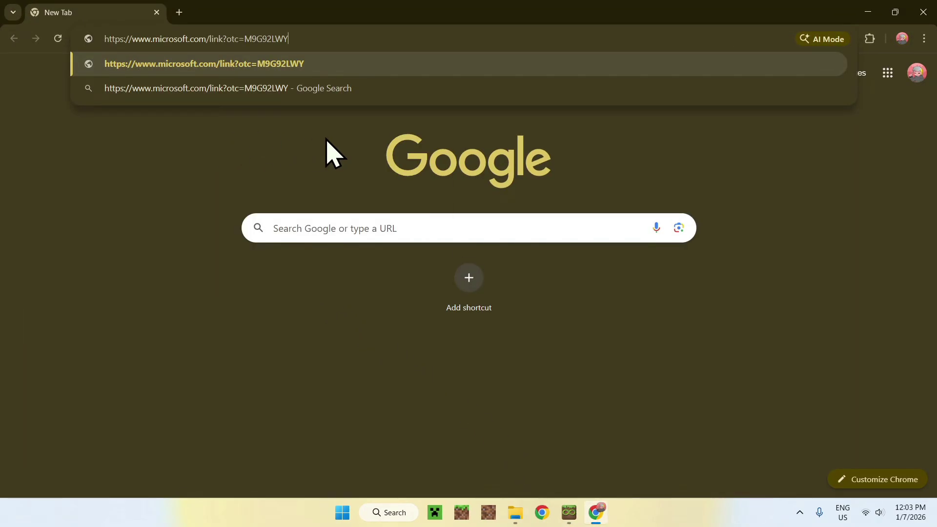
key("Return")
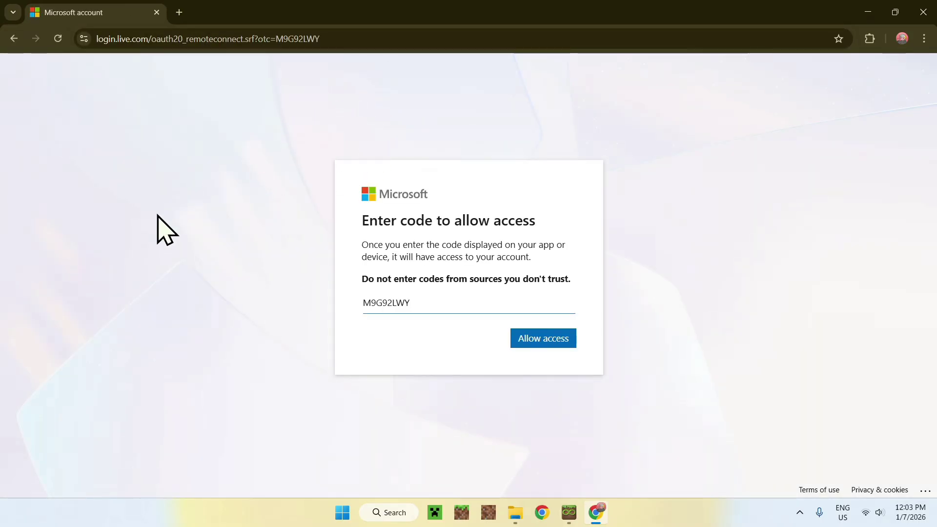
left_click(537, 342)
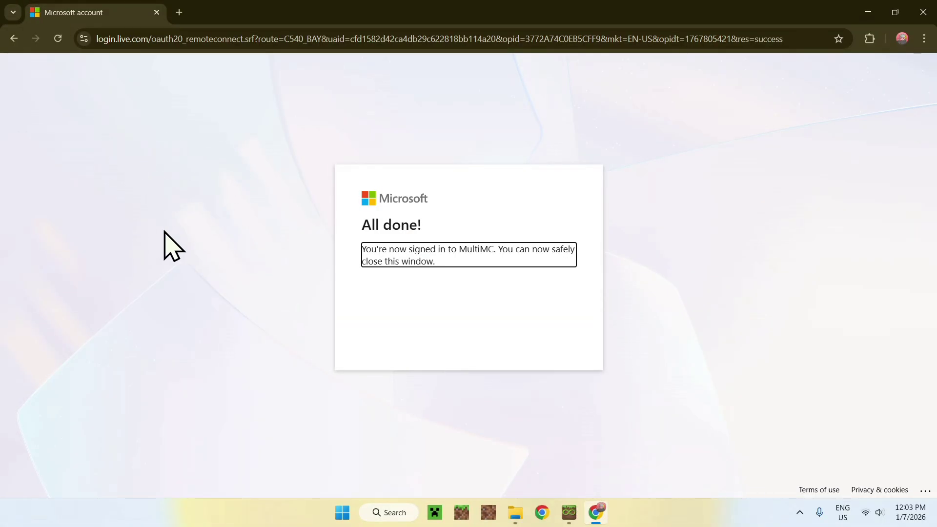
Return to MultiMC, close the accounts window and the browser, and maximize the launcher's main window
left_click(568, 513)
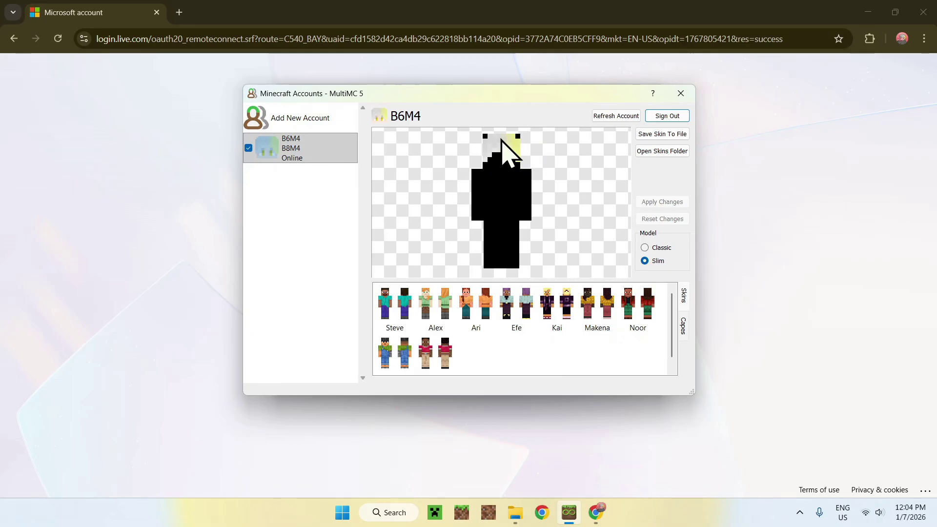
left_click(680, 93)
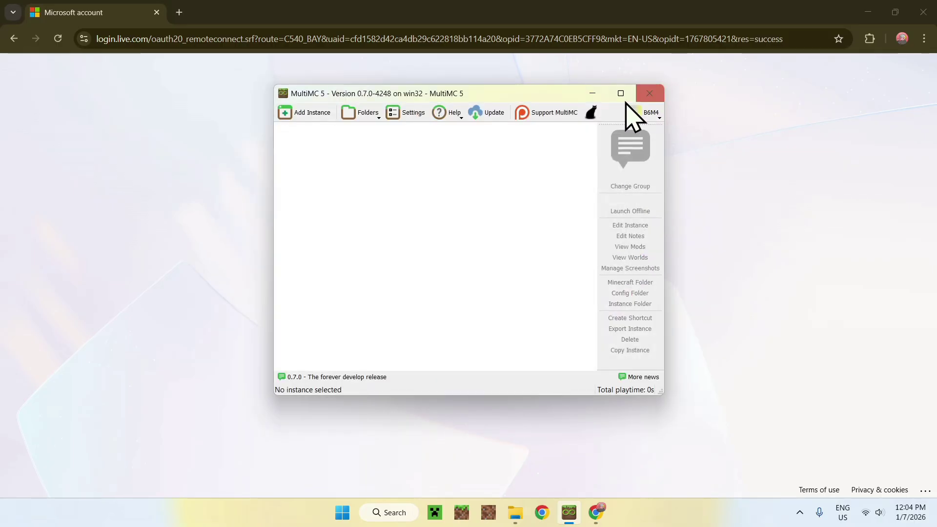
mouse_move(556, 94)
left_mouse_down()
mouse_move(571, 86)
mouse_move(566, 92)
left_mouse_up()
left_click(923, 12)
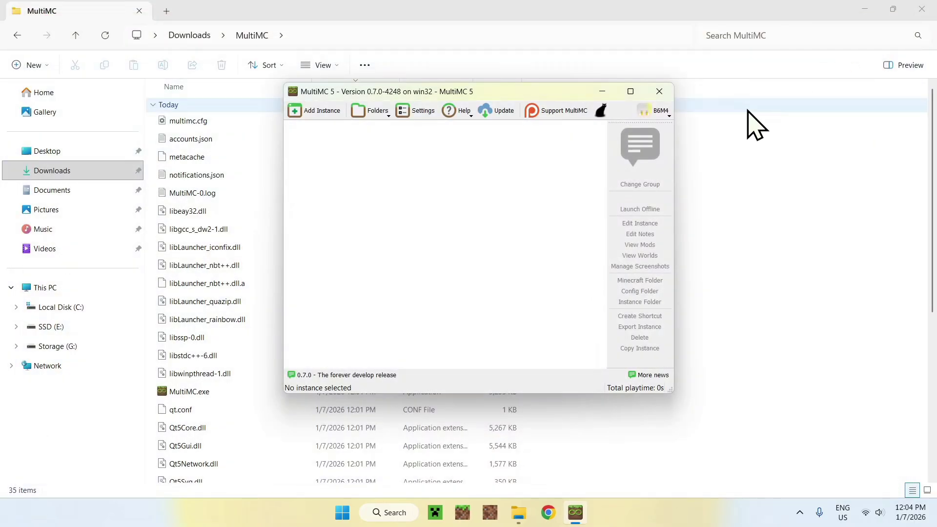
left_click(629, 92)
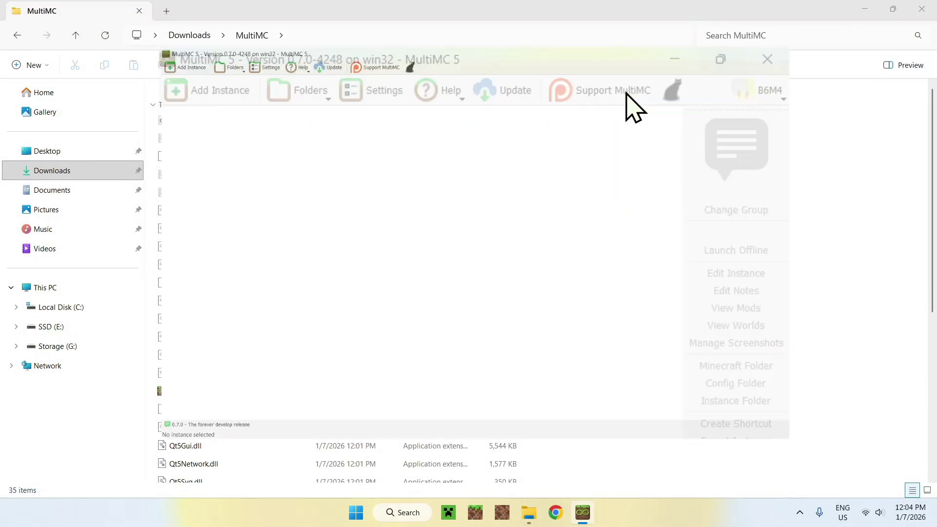
left_click(916, 23)
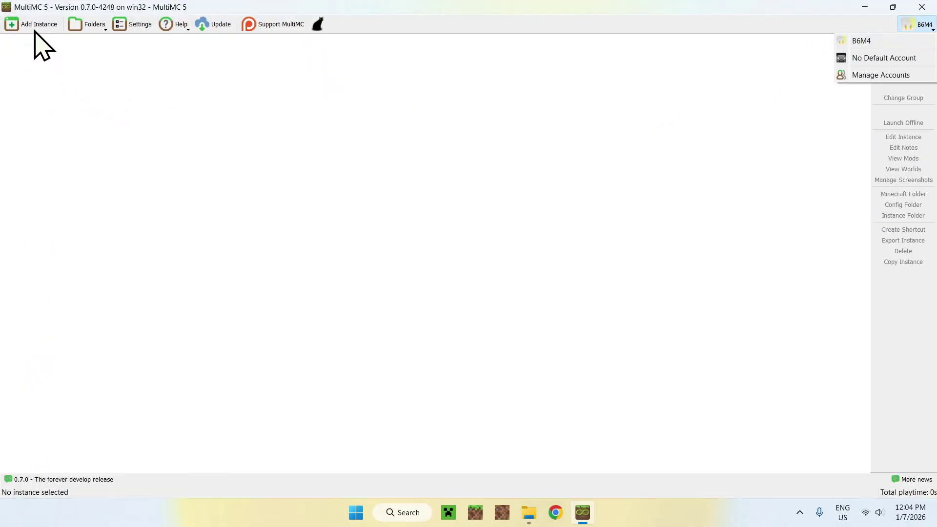
Create a new Vanilla instance named 2026 using Minecraft release 1.21.11
left_click(34, 28)
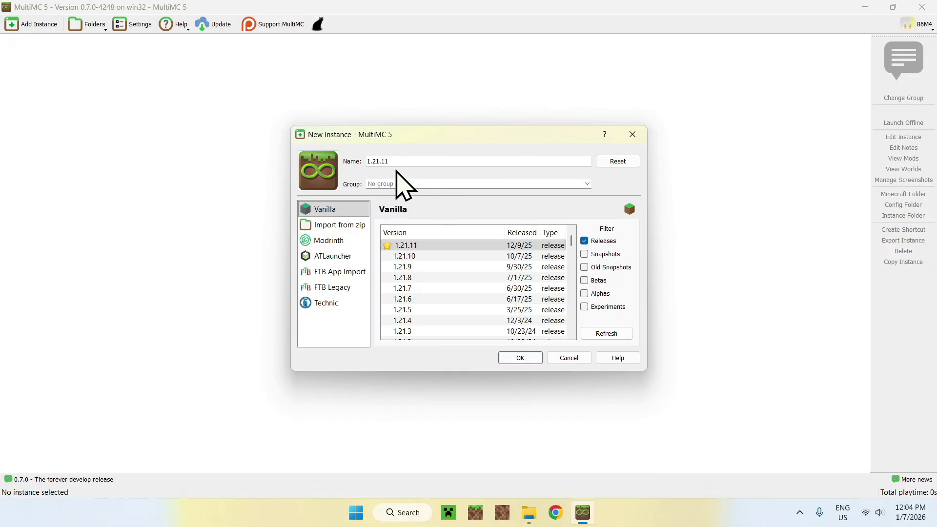
double_click(377, 162)
type("2026")
left_click(455, 256)
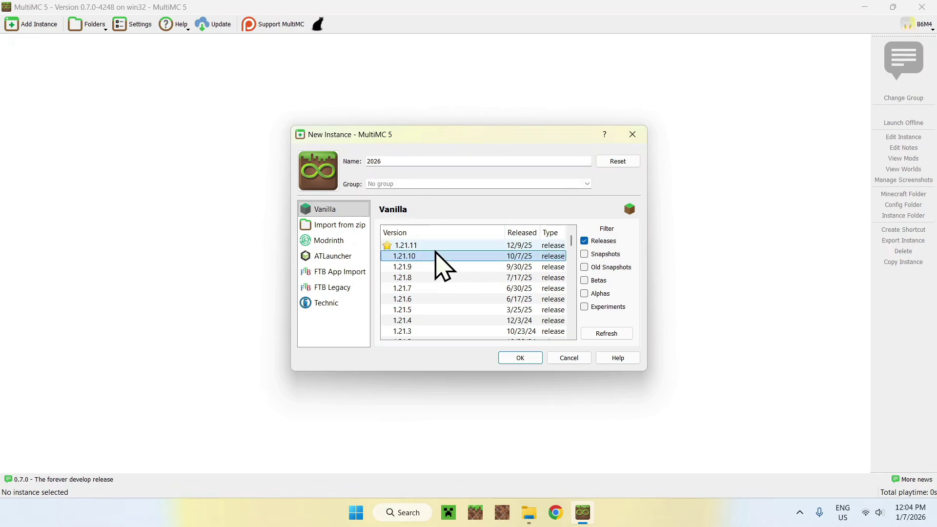
left_click(436, 249)
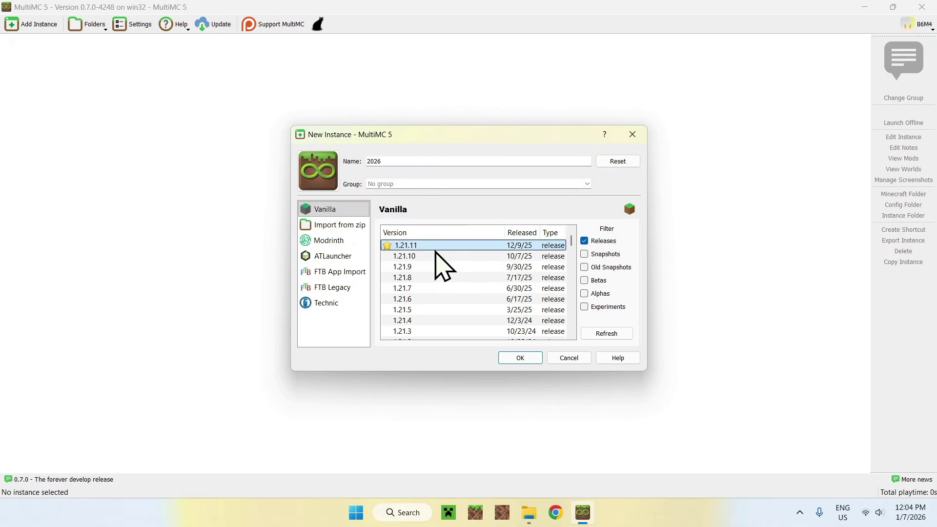
left_click(520, 358)
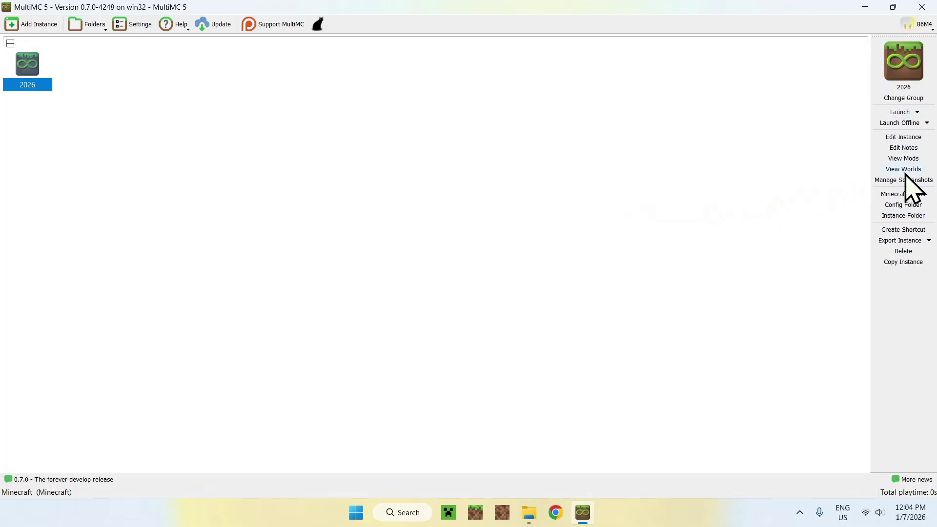
Override the memory settings of the 2026 instance with a maximum memory allocation of 4024 MiB
left_click(904, 138)
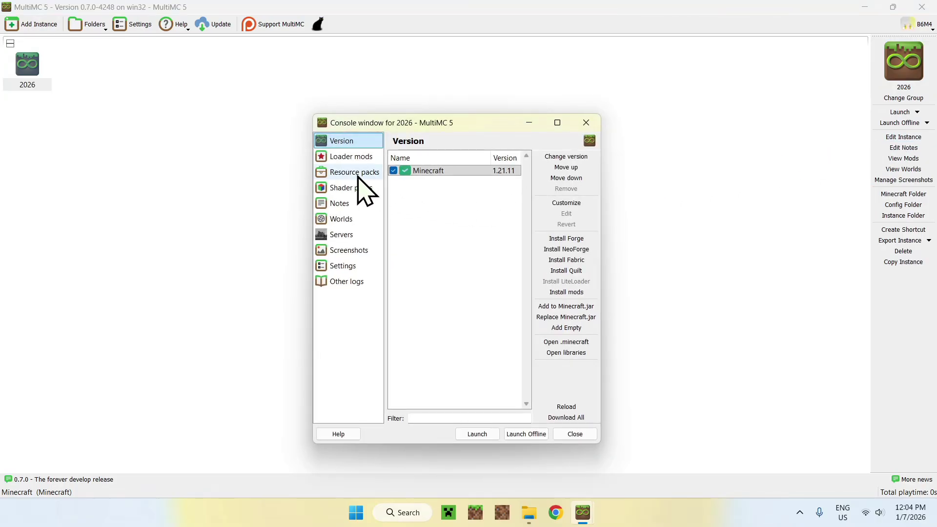
left_click(350, 267)
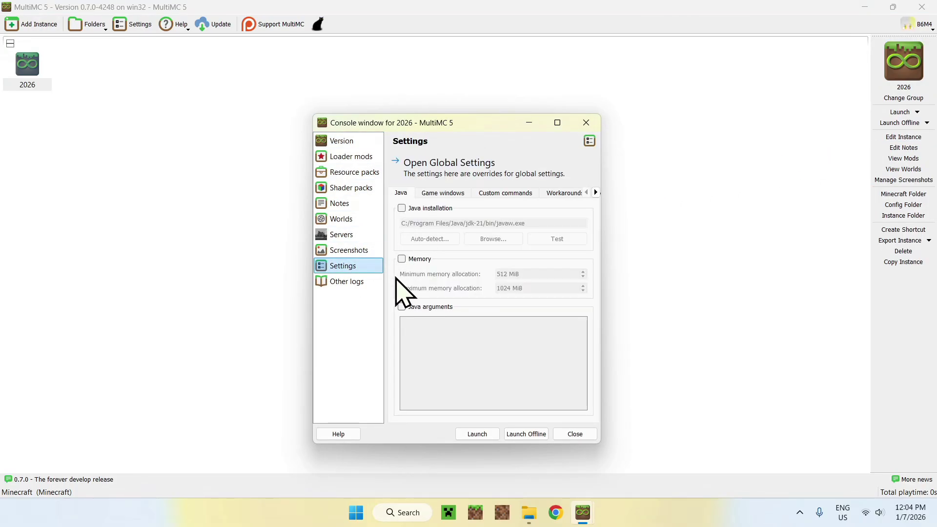
left_click(401, 259)
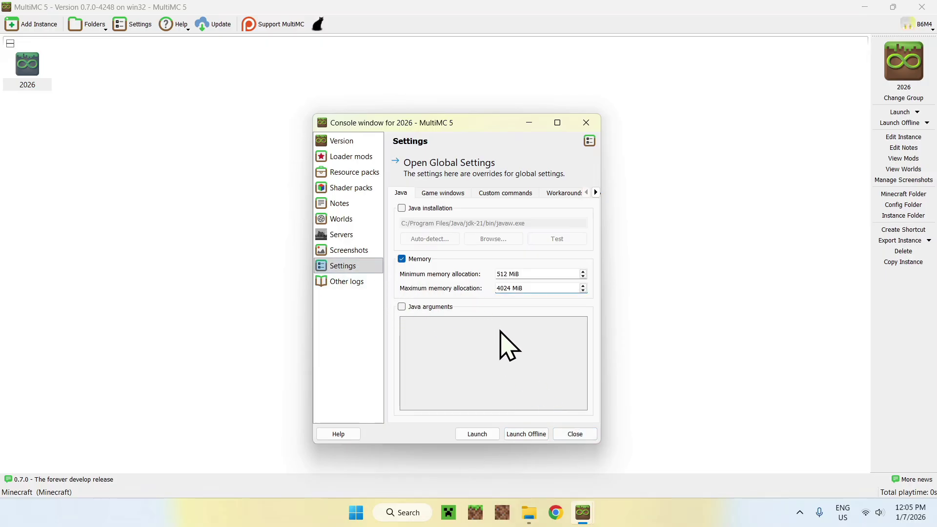
left_click(576, 434)
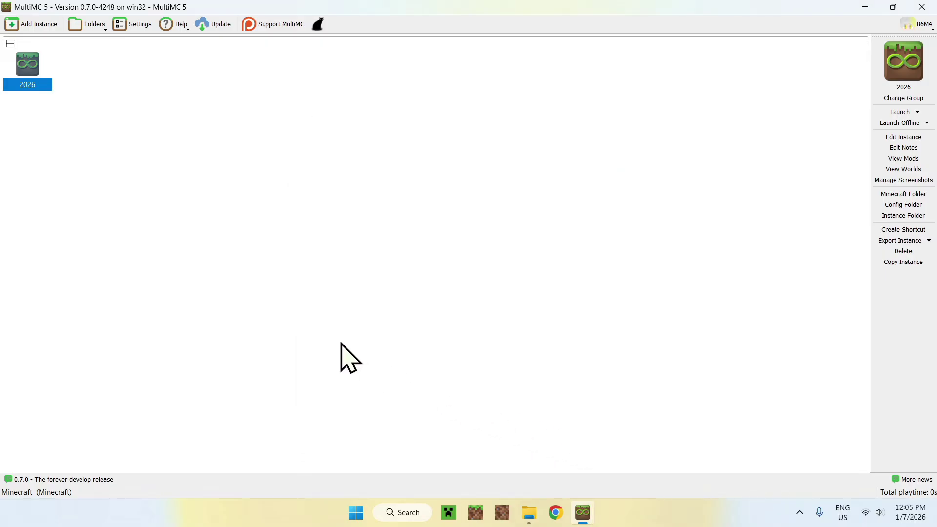
Launch the 2026 instance and continue past Minecraft's first-run screen to the title screen
double_click(23, 69)
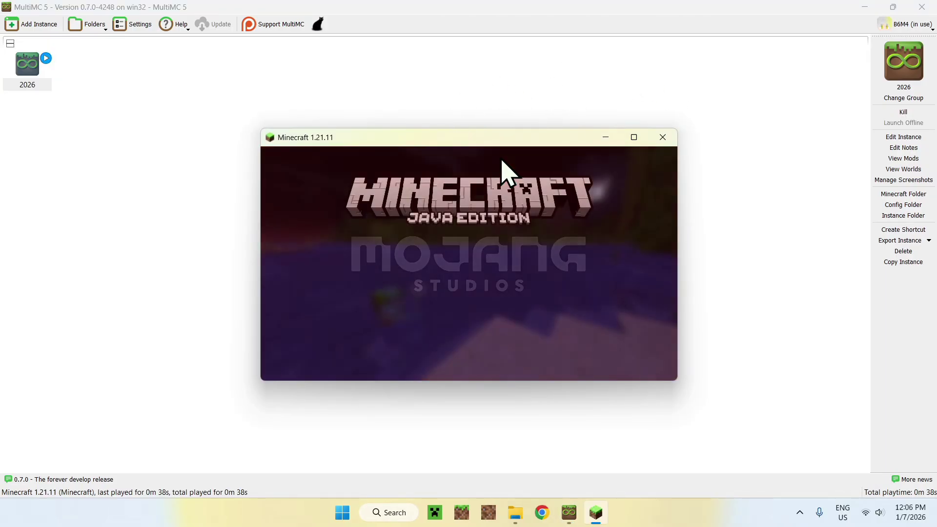
left_click(466, 363)
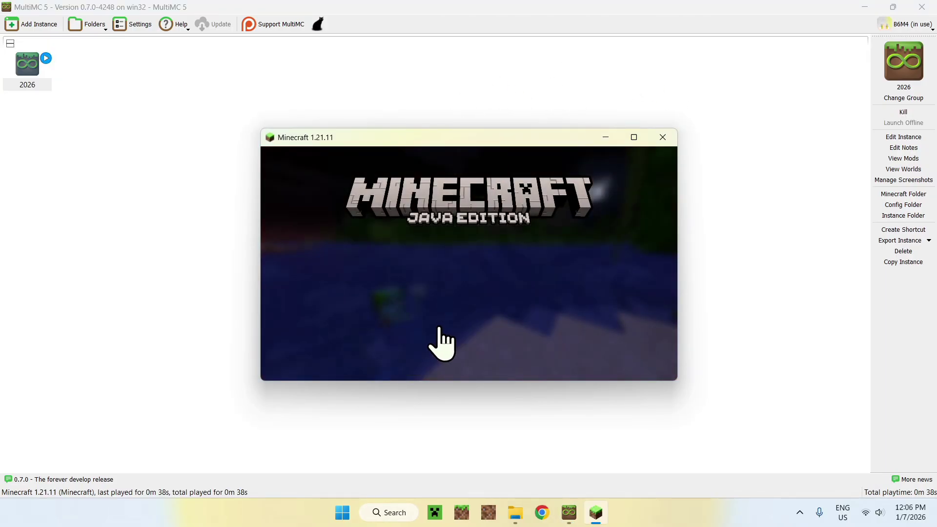
Lower the volume in Minecraft's Music & Sounds options, return to the title screen and maximize the game window
left_click(412, 347)
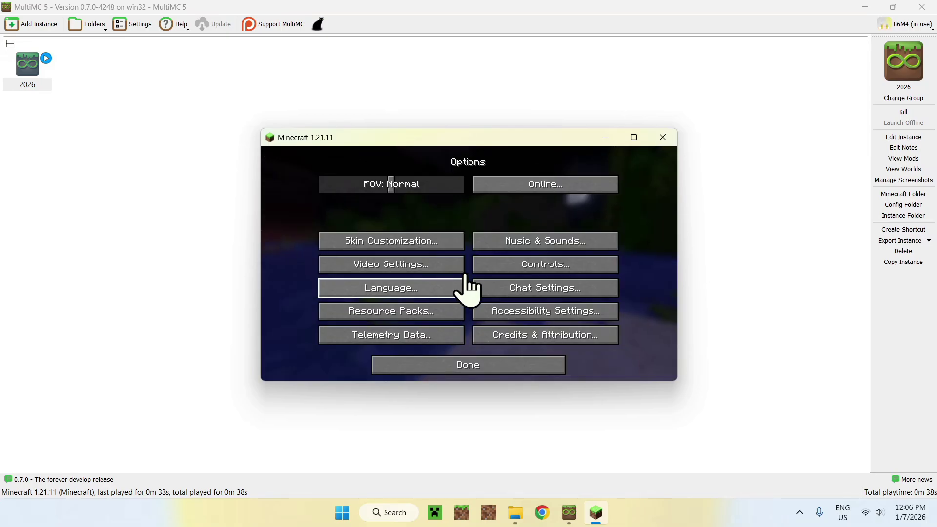
left_click(497, 251)
left_click_drag(332, 192, 320, 192)
left_click(466, 369)
left_click(464, 369)
left_click(634, 138)
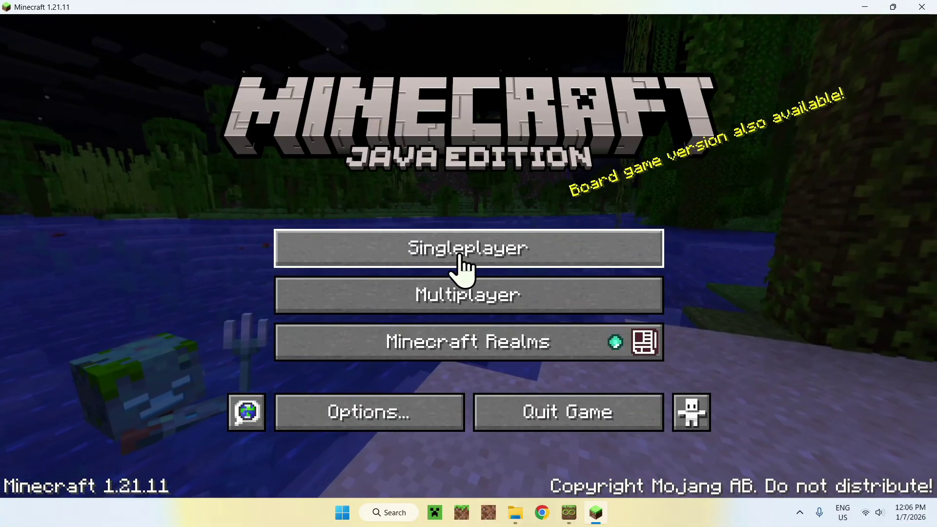
Open Multiplayer, accept the online play notice and allow Java(TM) Platform SE binary through Windows Firewall
left_click(467, 299)
left_click(323, 378)
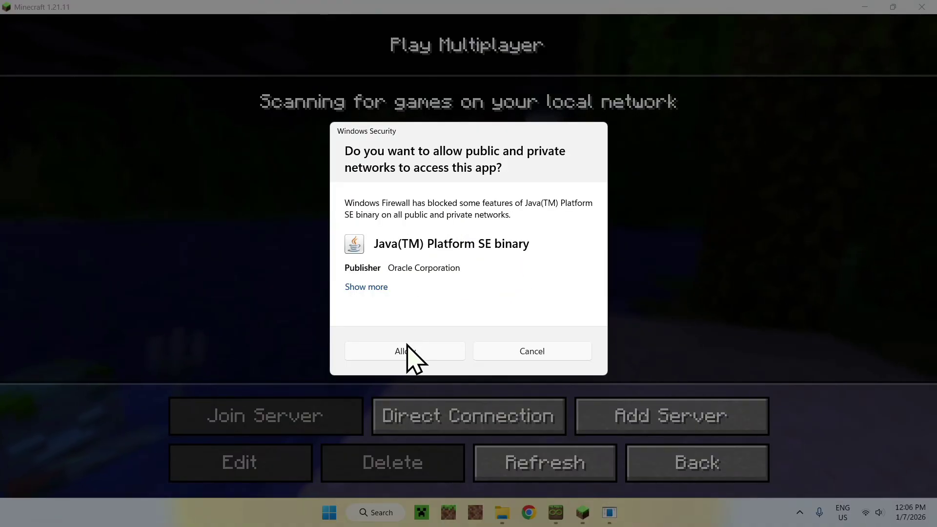
left_click(405, 350)
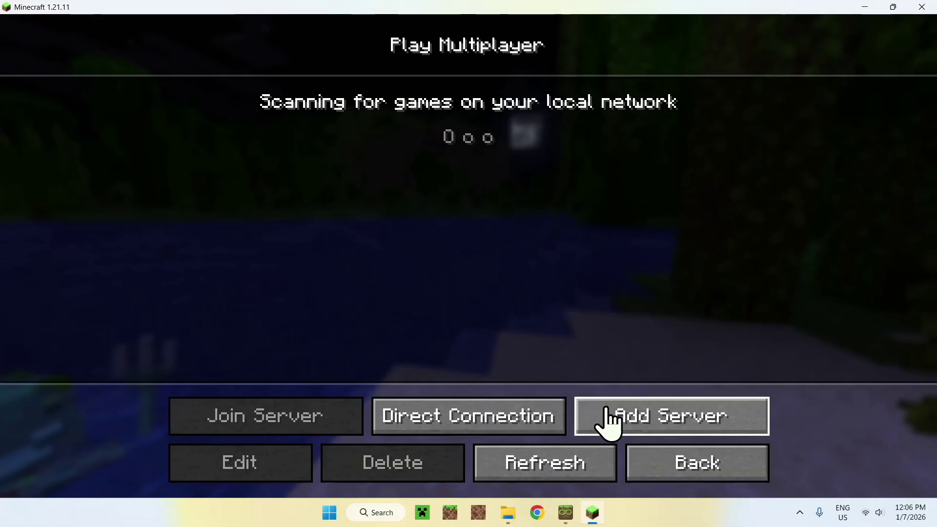
Add a multiplayer server named 2026 with the address hypixel.net
left_click(606, 417)
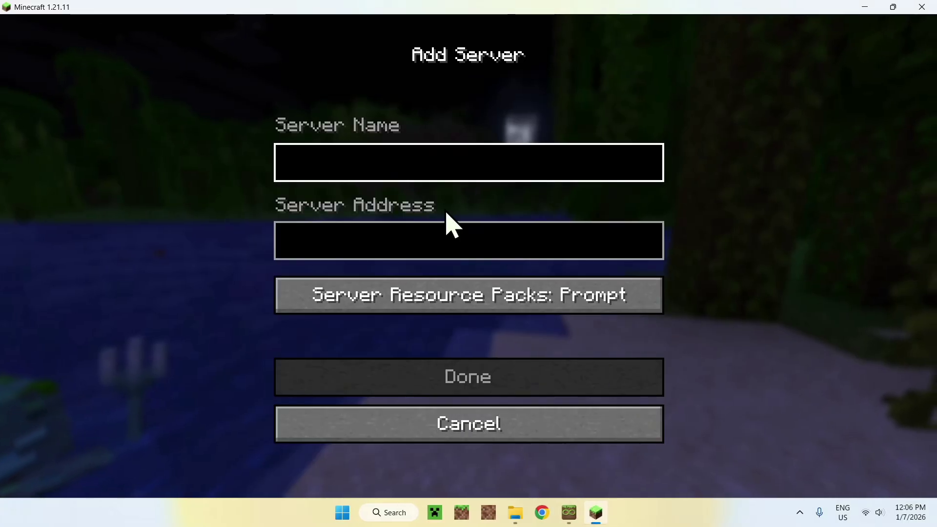
left_click(408, 229)
type("hypixel.net")
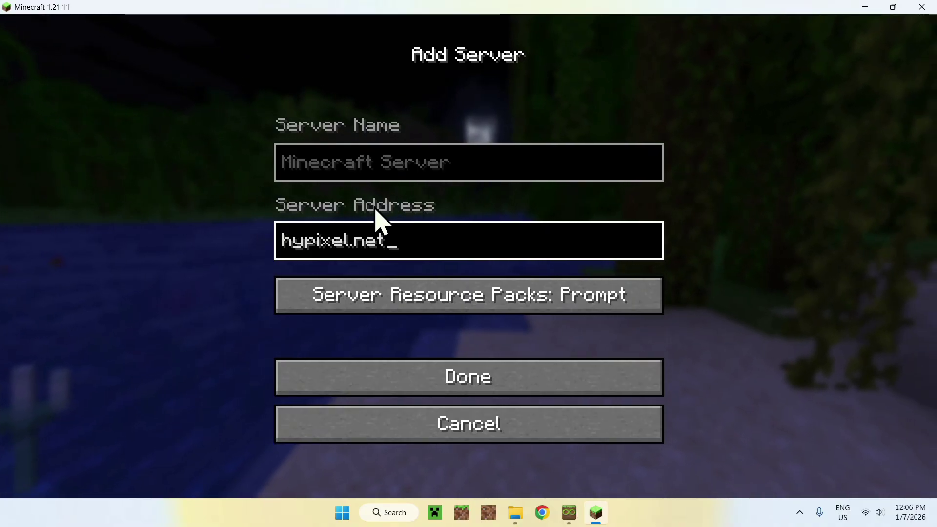
left_click(359, 164)
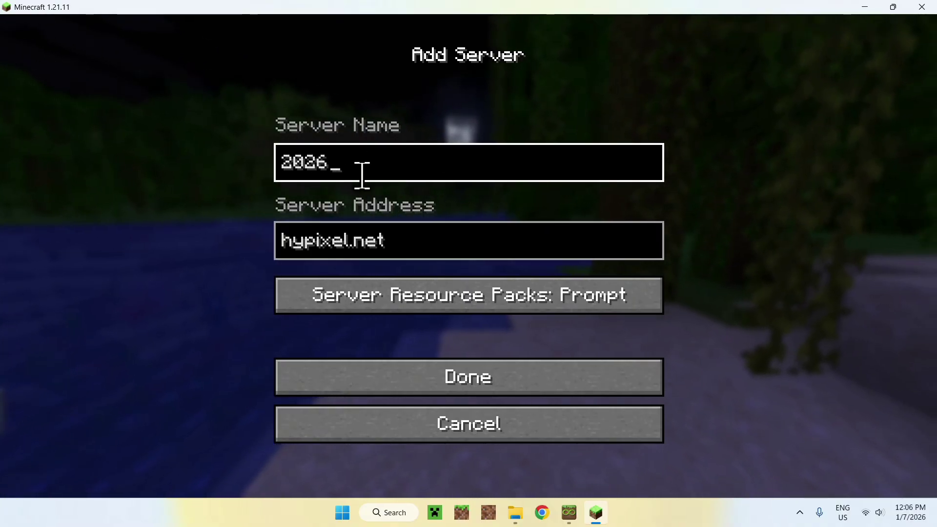
left_click(464, 378)
Join the added Hypixel server and dismiss the holiday sale book
left_click(225, 123)
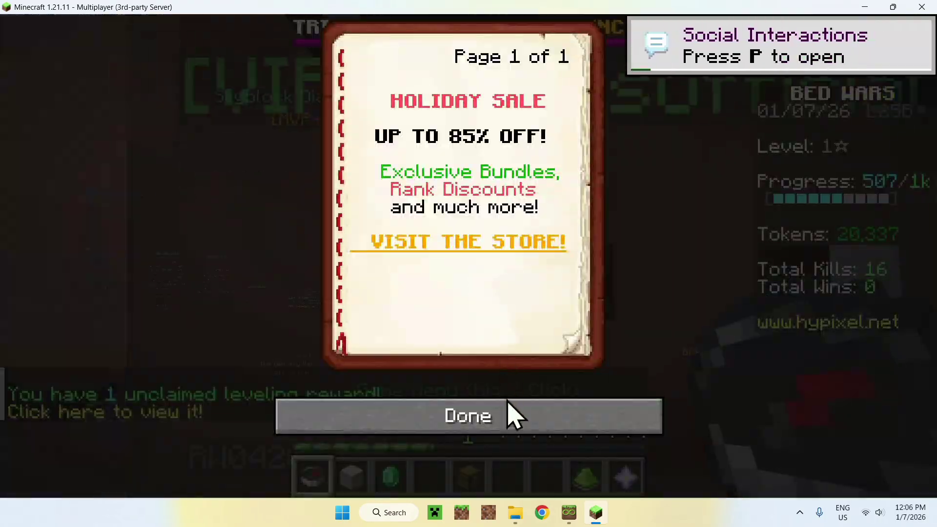
left_click(504, 416)
Walk around the Bed Wars lobby and view the character from the front in third-person perspective
scroll(468, 253, "down", 4)
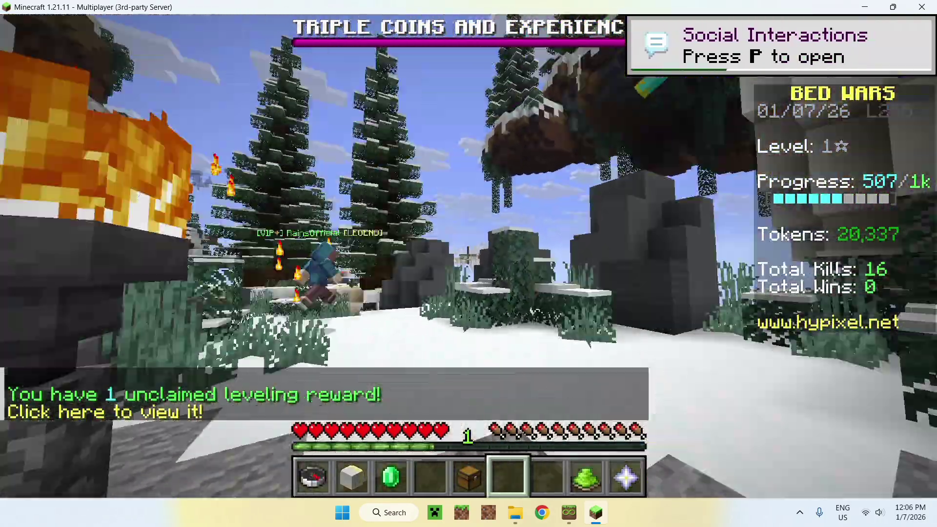
key("w")
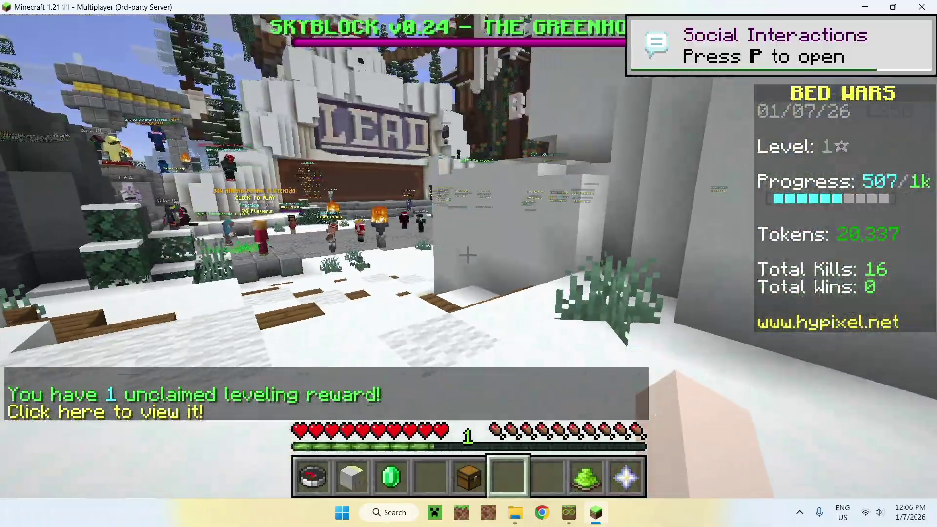
key("F5")
key("F5")
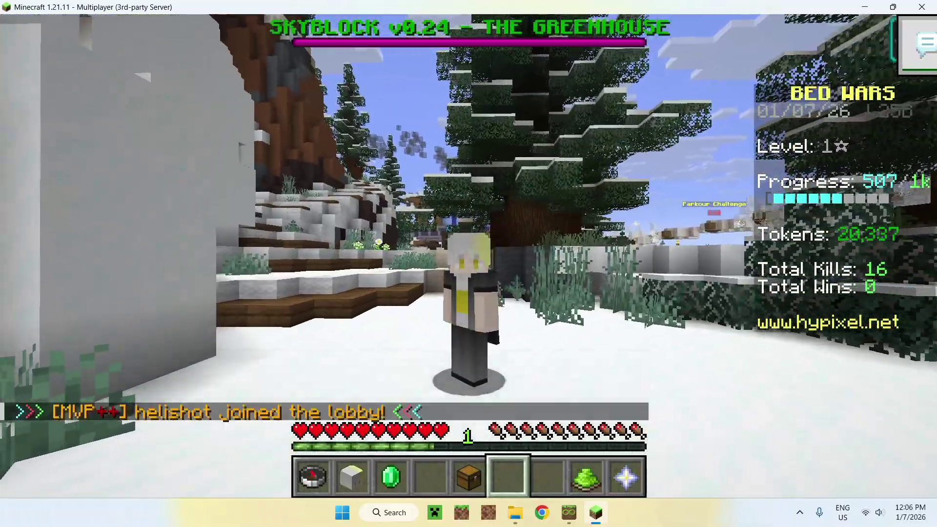
key("w")
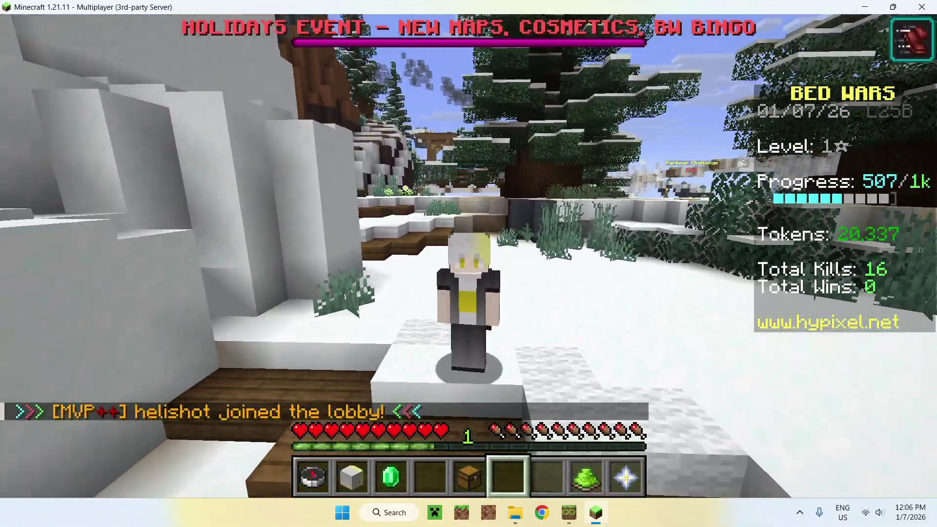
key("w")
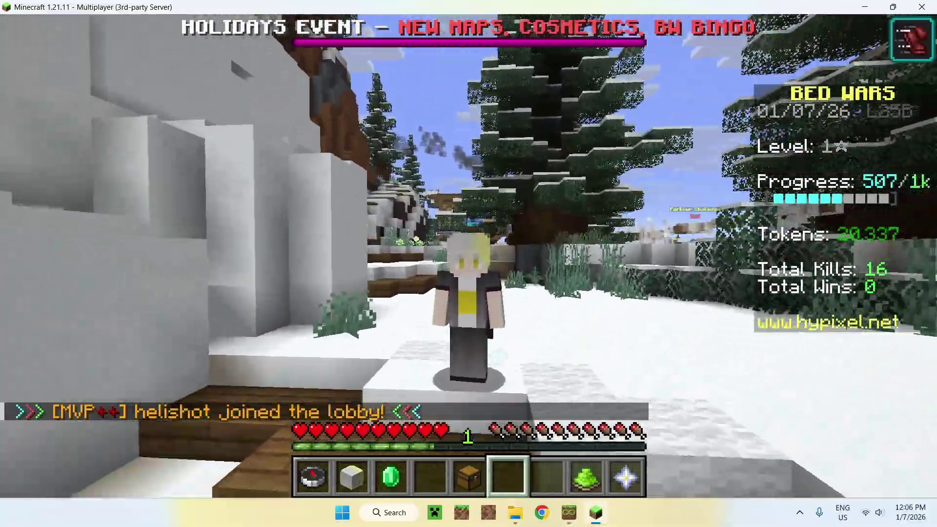